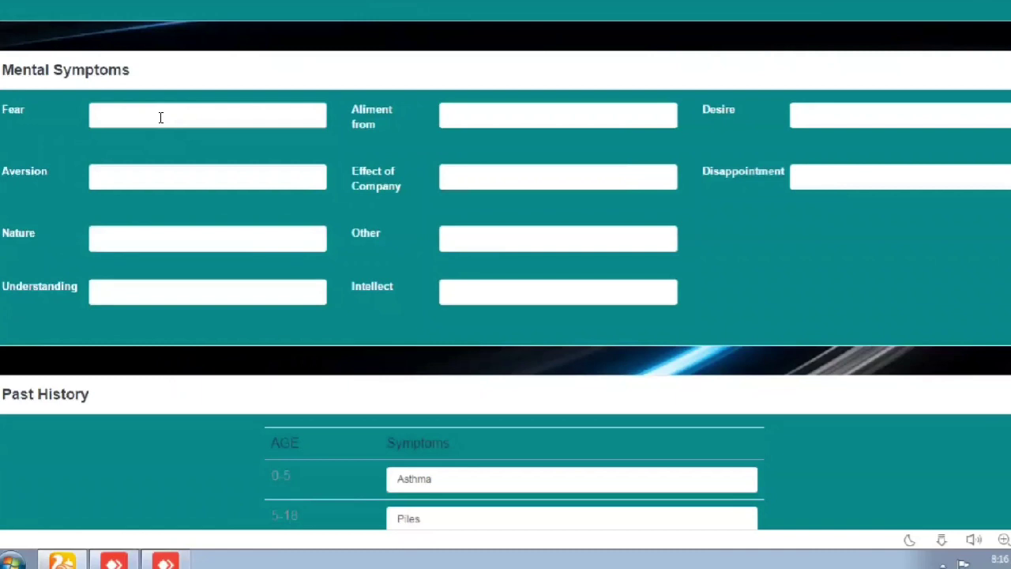
text(diler)
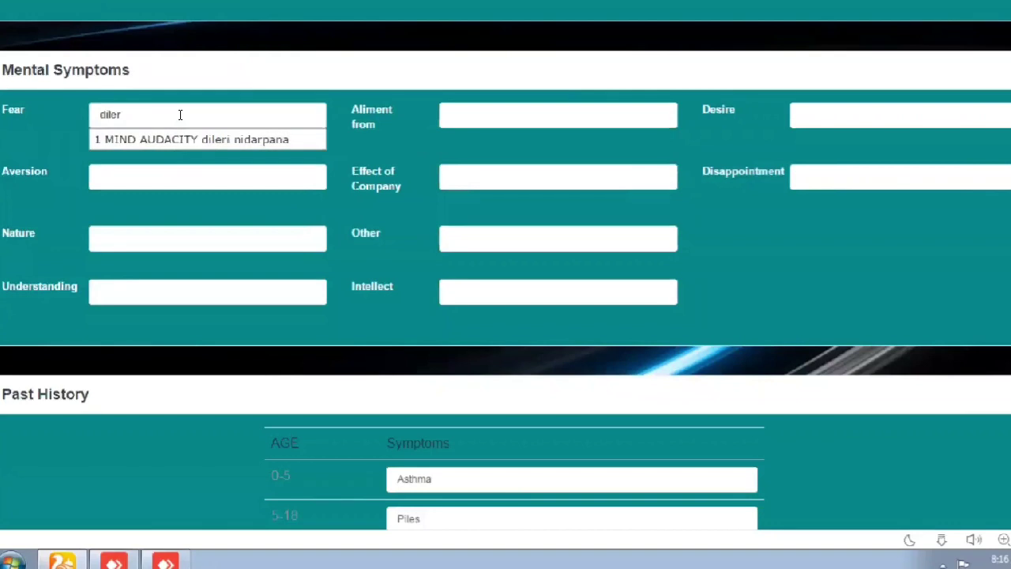
key(BackSpace)
key(BackSpace)
key(BackSpace)
key(BackSpace)
key(BackSpace)
- Look up "diler" in the Other field of Mental Symptoms and add "1 MIND AUDACITY dileri nidarpana"
click(474, 239)
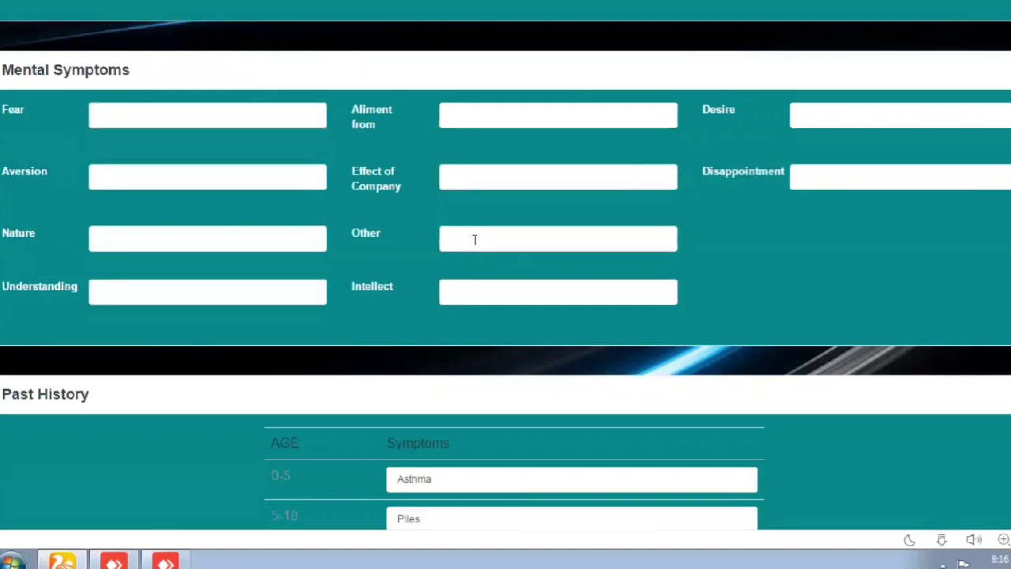
text(diler)
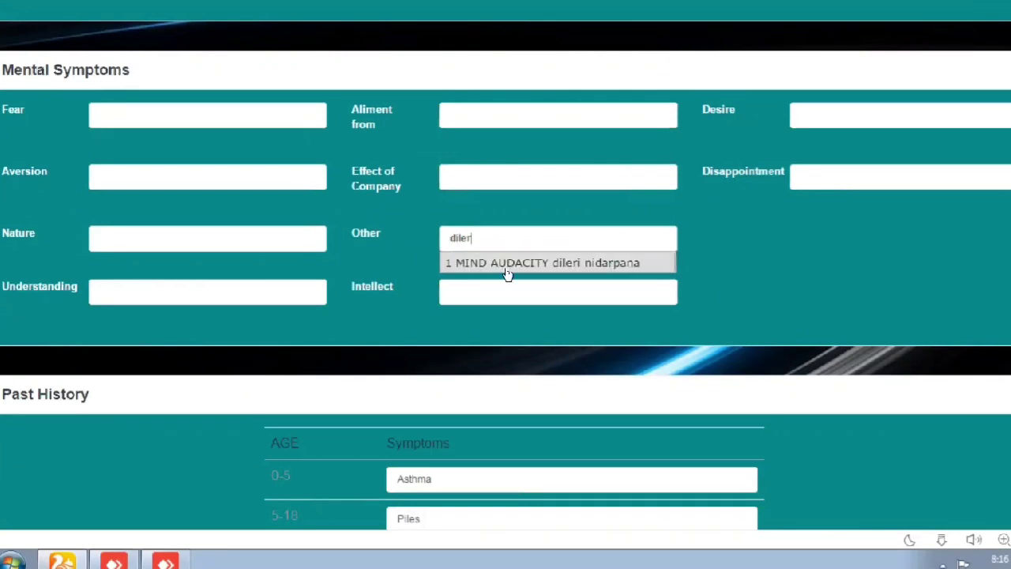
click(506, 265)
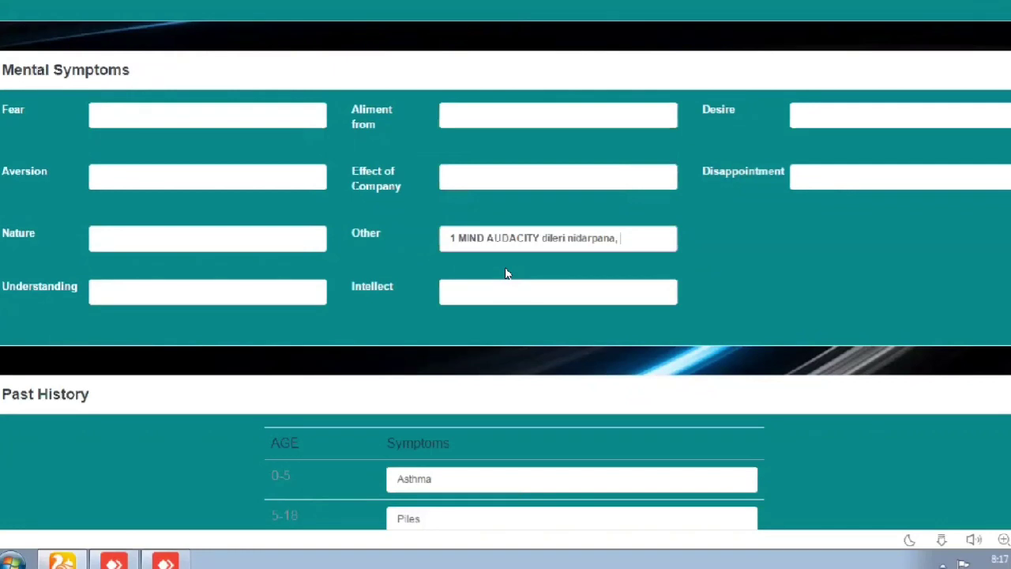
- Look up "vyast" in the Other field and add "1 MIND BUSY vyast kaamat magna asne" as a second symptom
text(vyas)
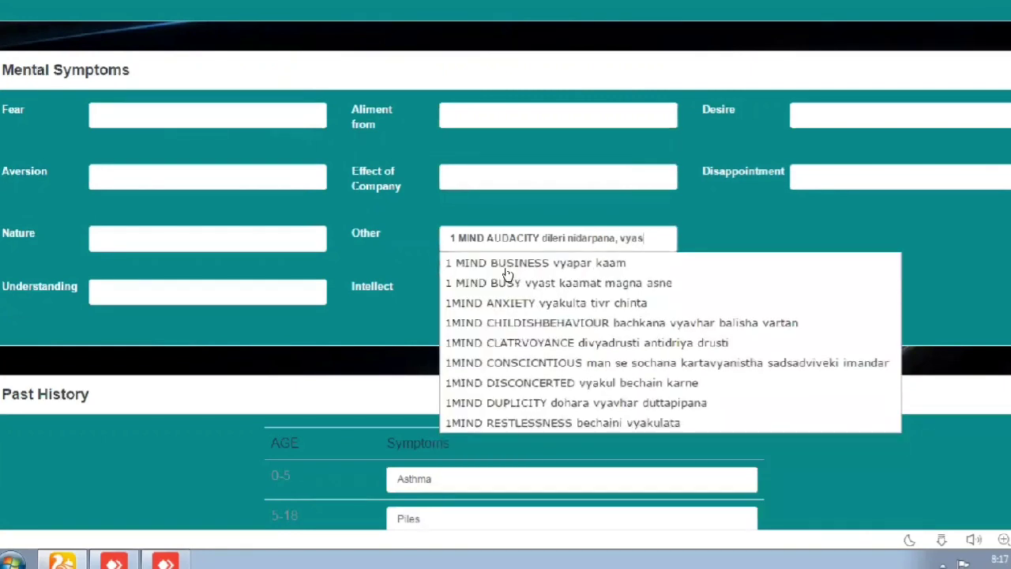
text(t)
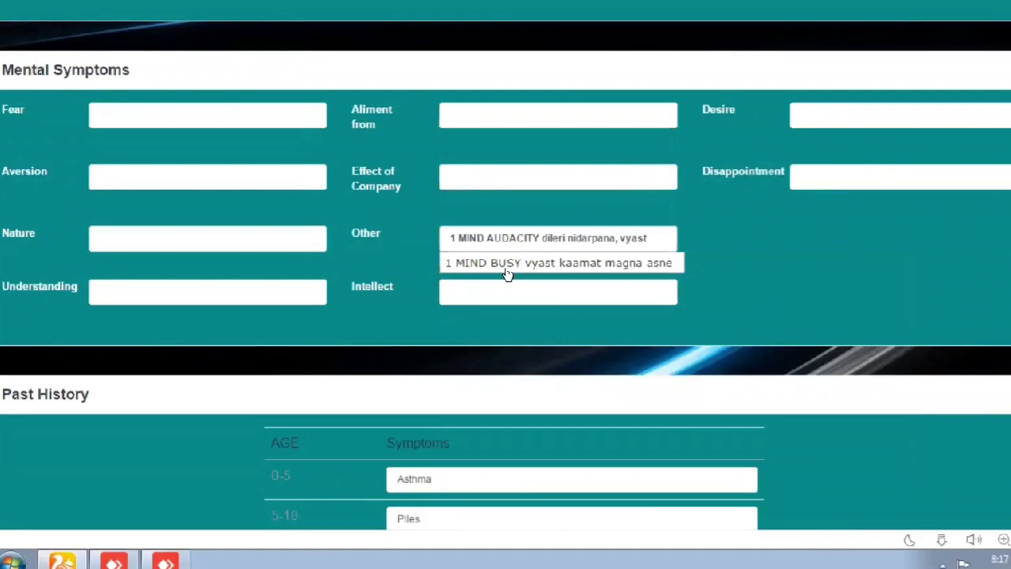
click(507, 267)
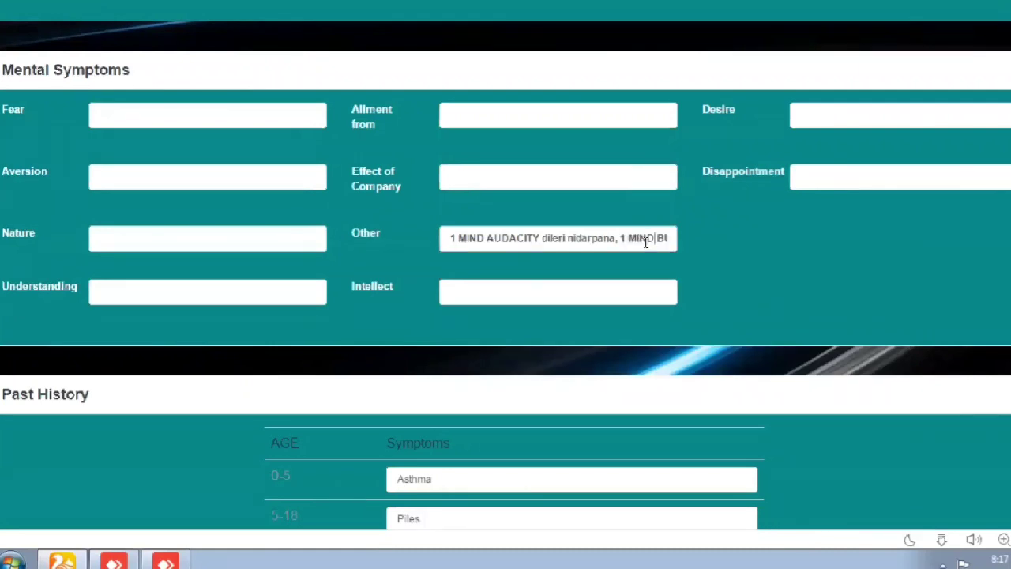
- Look up "kaam" at the end of the Other entry and add "1 MIND BUSINESS vyapar kaam" as a third symptom
key(End)
text(,)
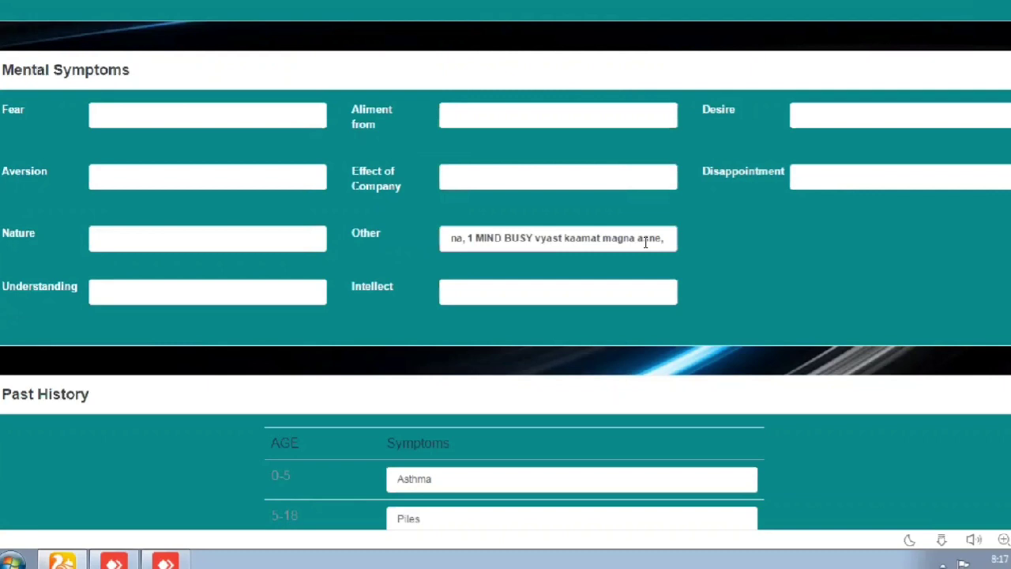
text(kamm)
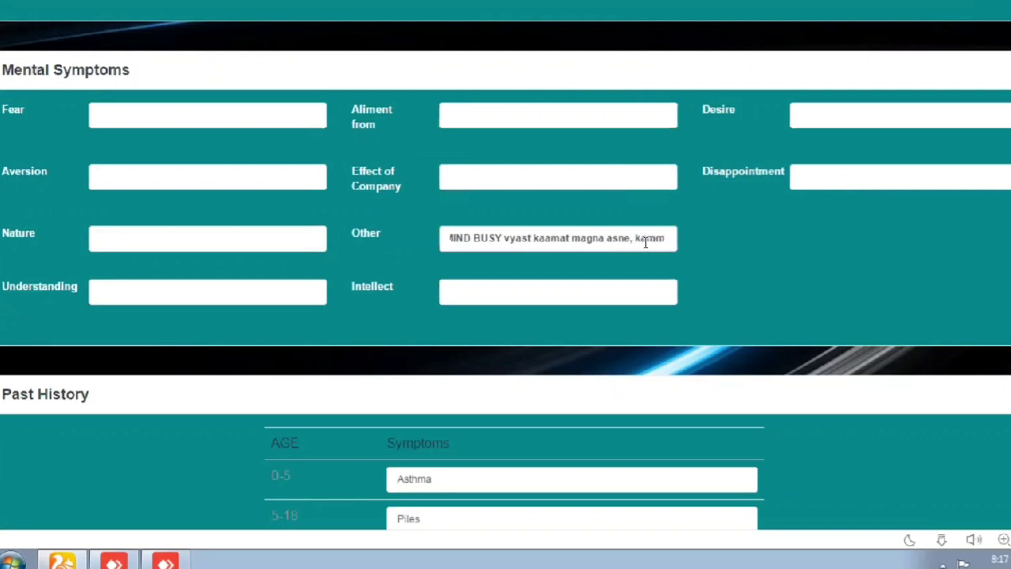
key(BackSpace)
key(BackSpace)
key(BackSpace)
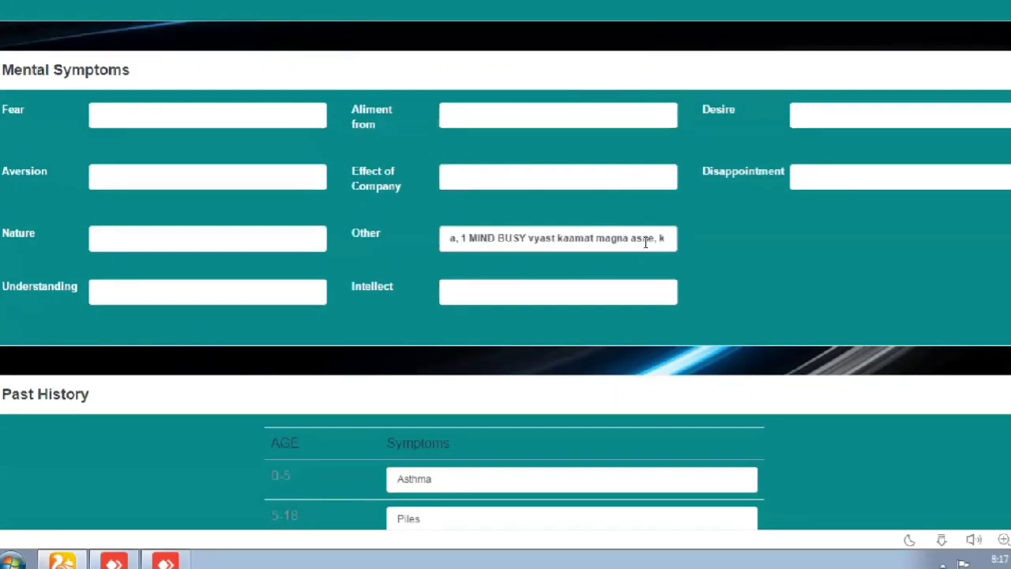
text(aam)
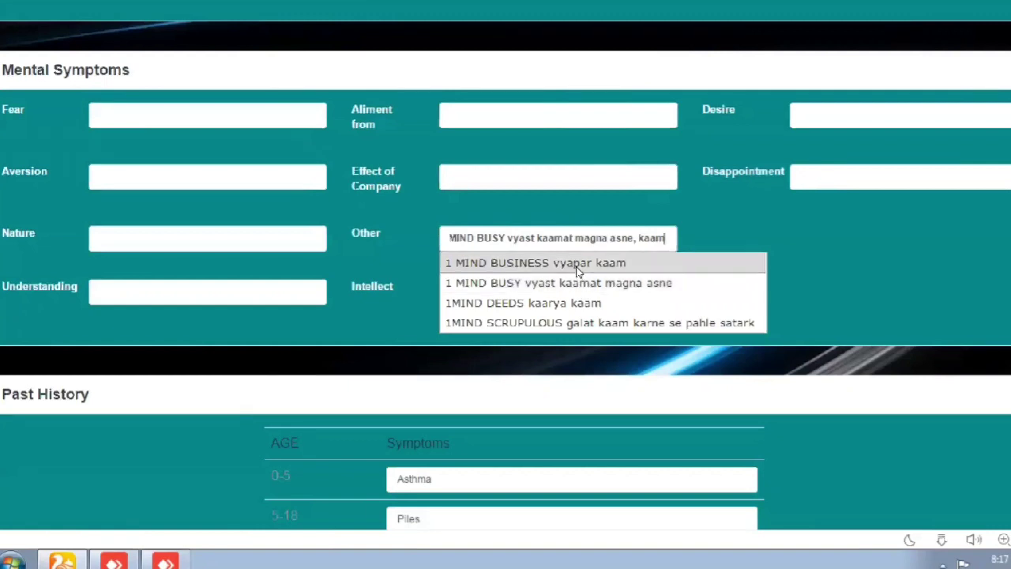
click(577, 268)
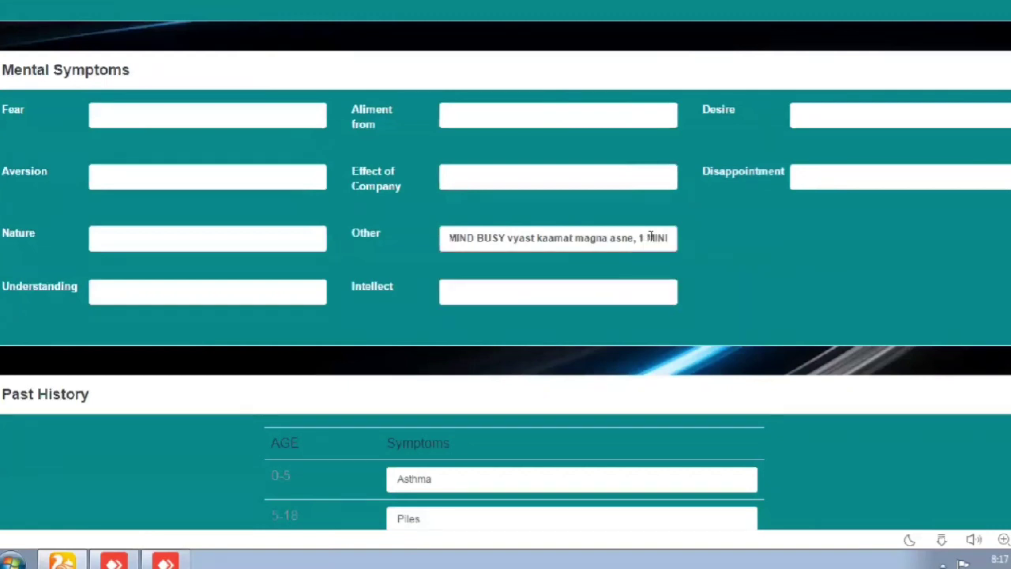
- Clear all symptoms from the Other field, look up "ghai" and enter "1MIND HURRY ghai karne jaldbaj"
drag(669, 237, 331, 223)
key(BackSpace)
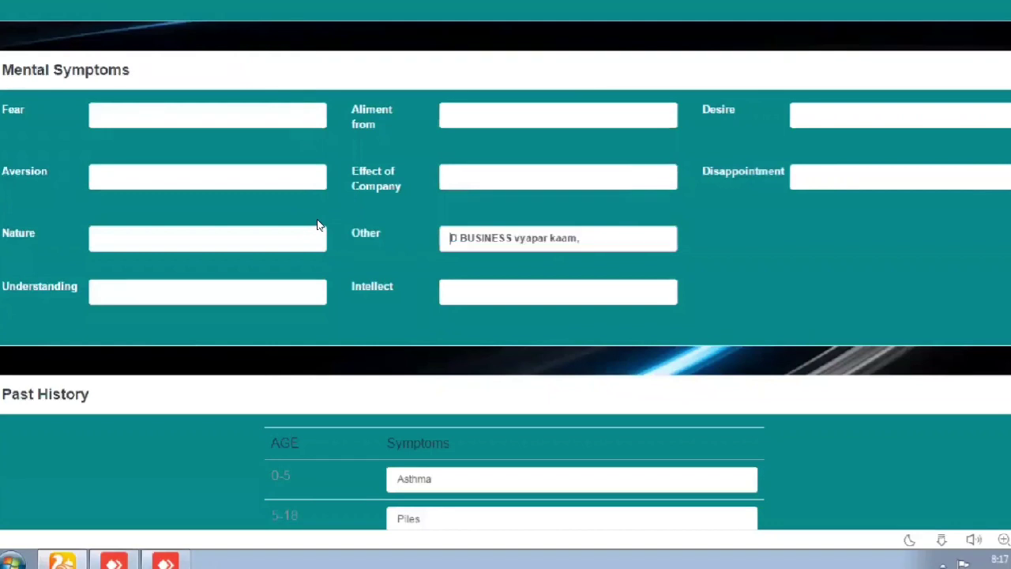
drag(594, 238, 374, 237)
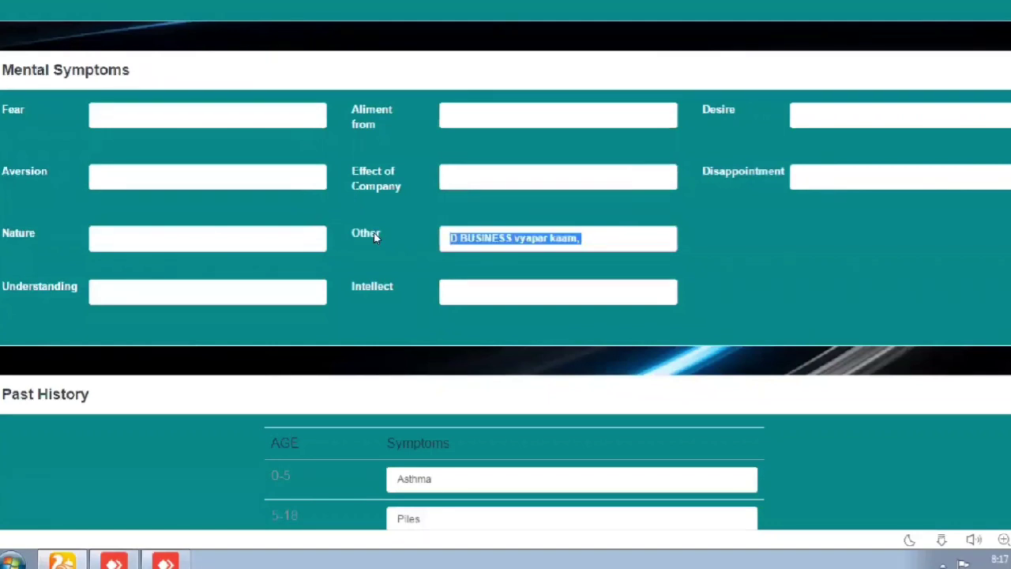
key(BackSpace)
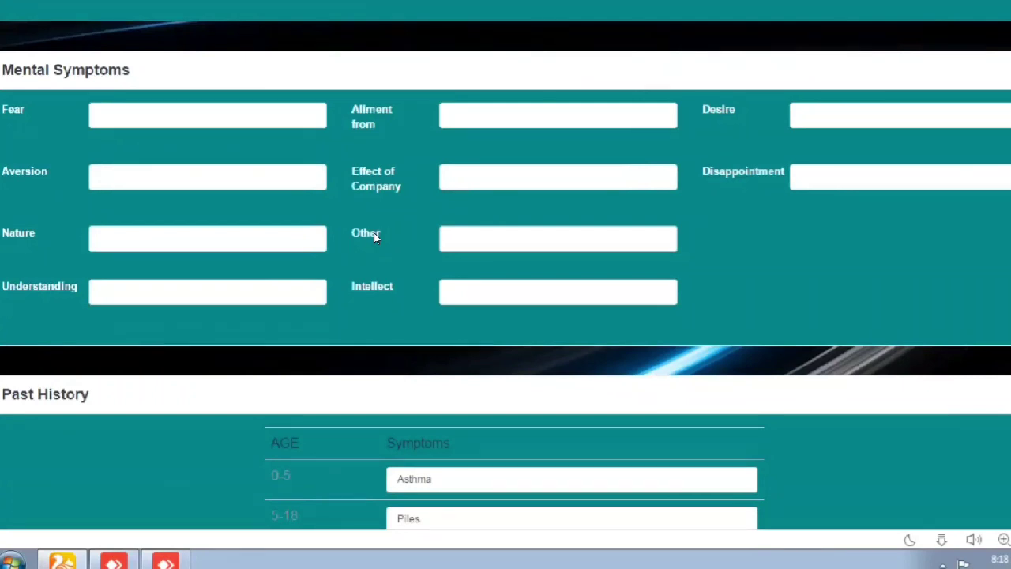
text(ghai)
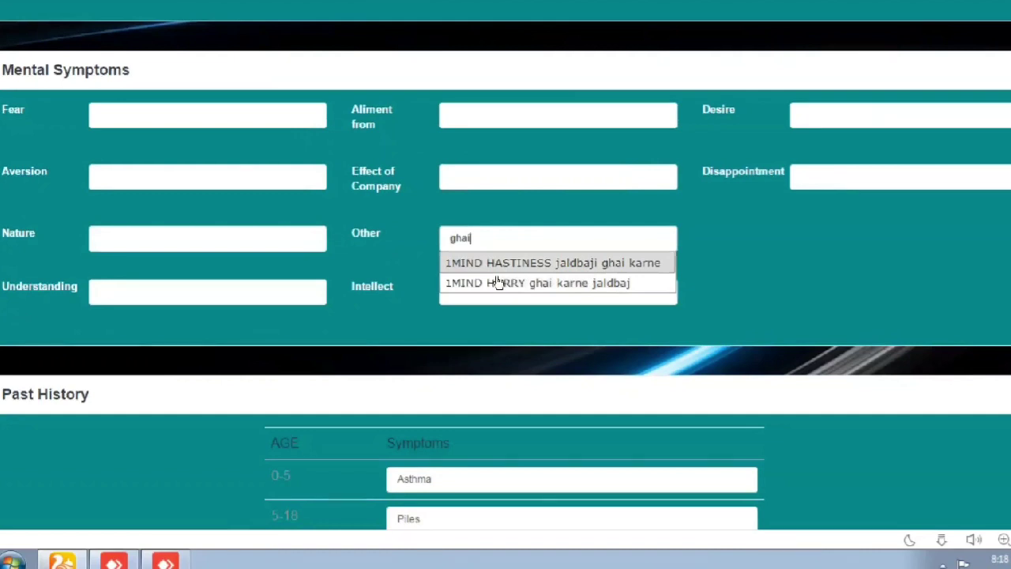
key(Return)
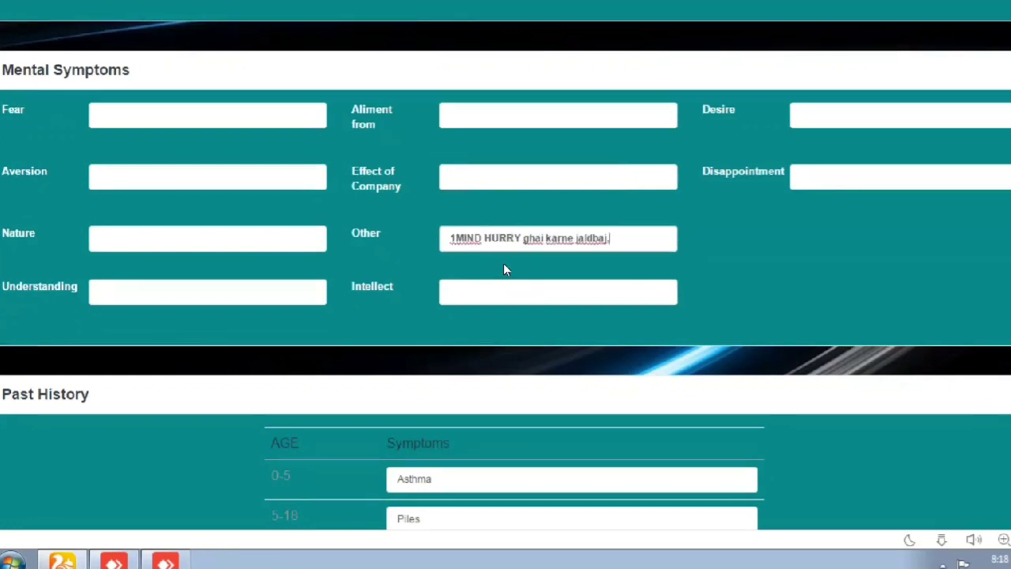
- Replace the Other entry with "1MIND BARKING kadve shabda me bolna bhokna bhukne", found by looking up "bhok"
key(ctrl+a)
key(BackSpace)
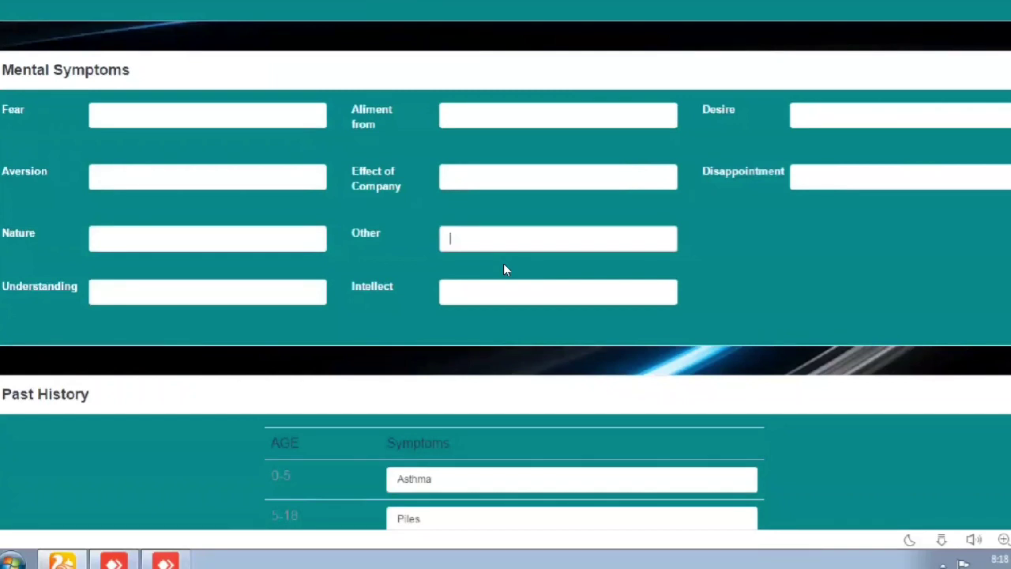
text(bhok)
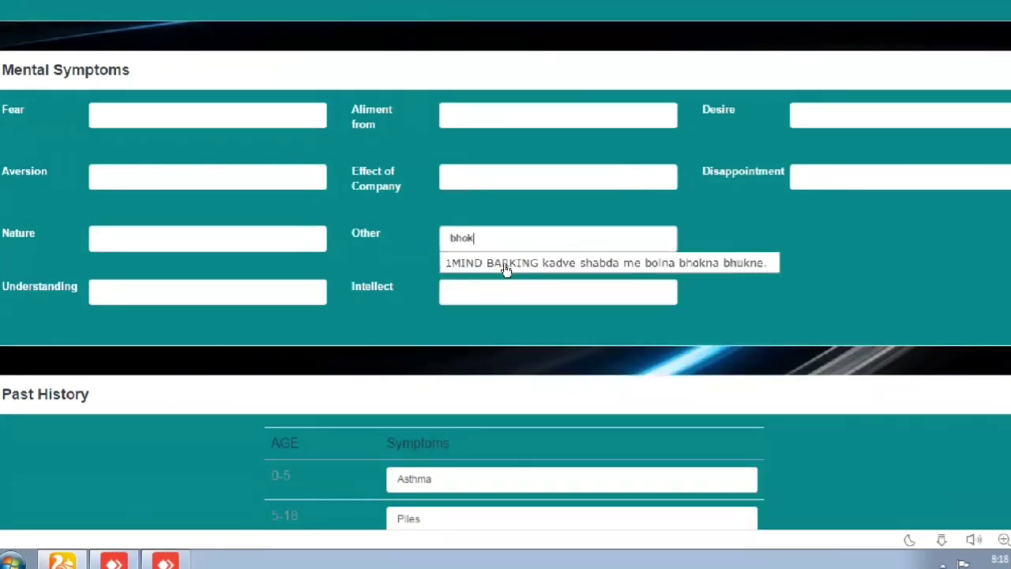
click(505, 267)
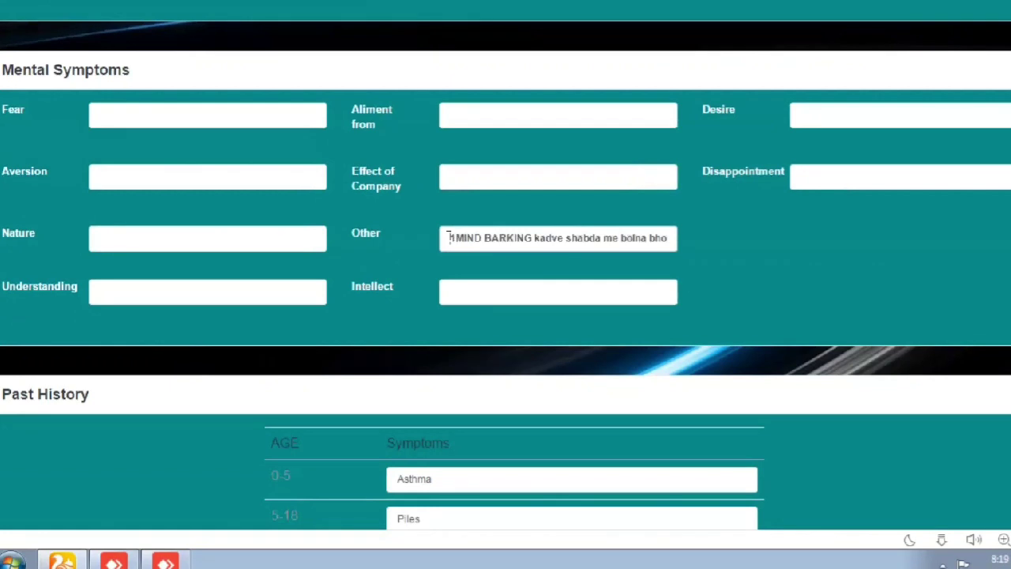
- Replace the Other entry with "RESTLESSNESS baichain", found by looking up "baichi"
key(ctrl+a)
key(BackSpace)
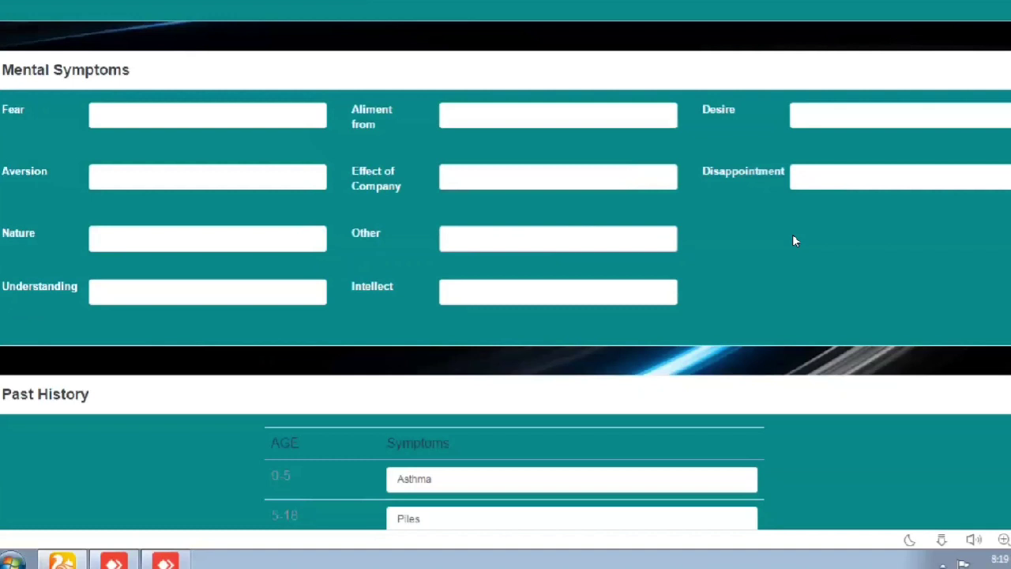
text(baich)
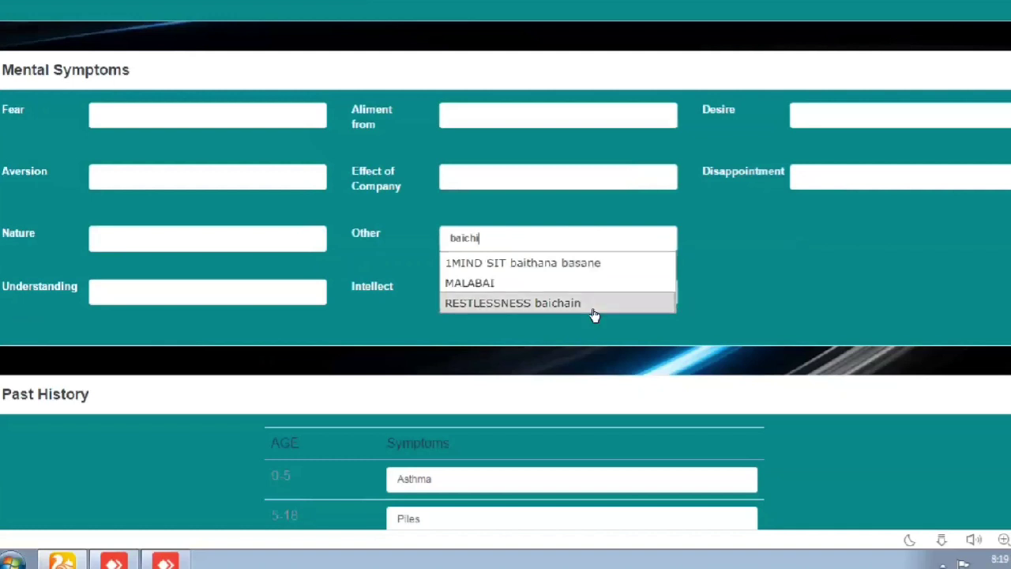
click(566, 303)
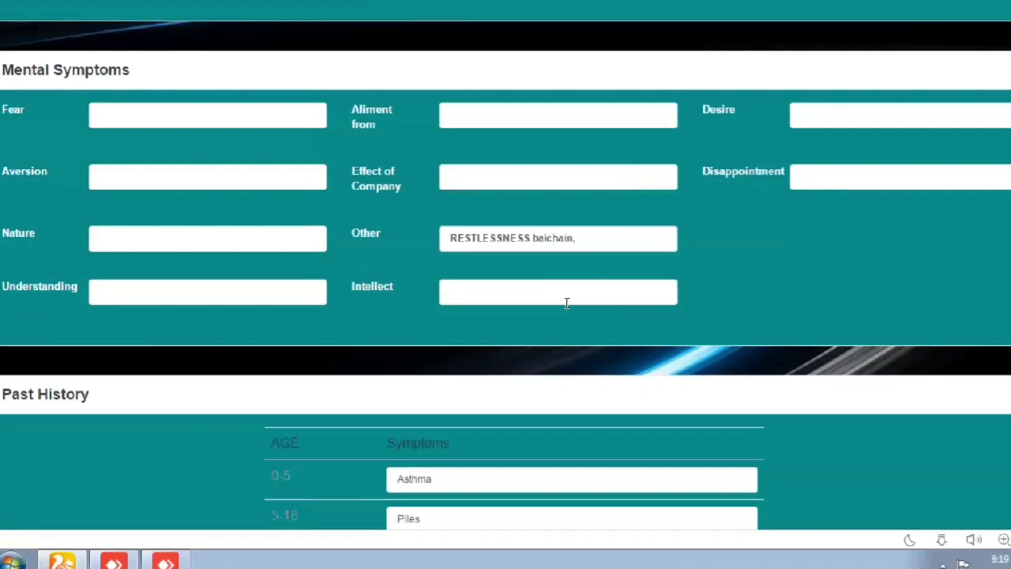
- Replace the Other entry with "1 MIND BLAMING galti ka jimmedar thna dosha dene", found by looking up "dosh"
key(ctrl+a)
key(BackSpace)
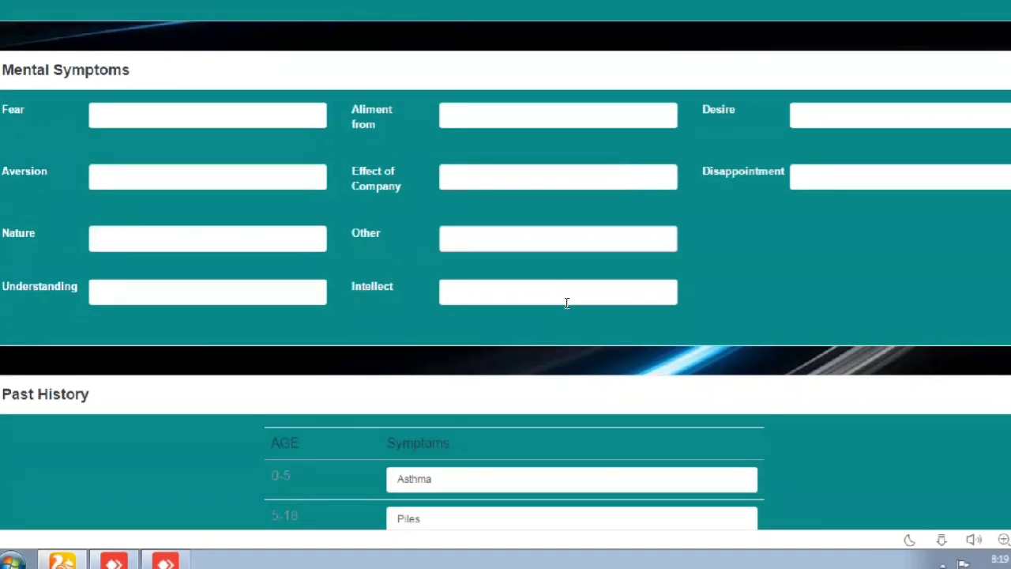
text(dosh)
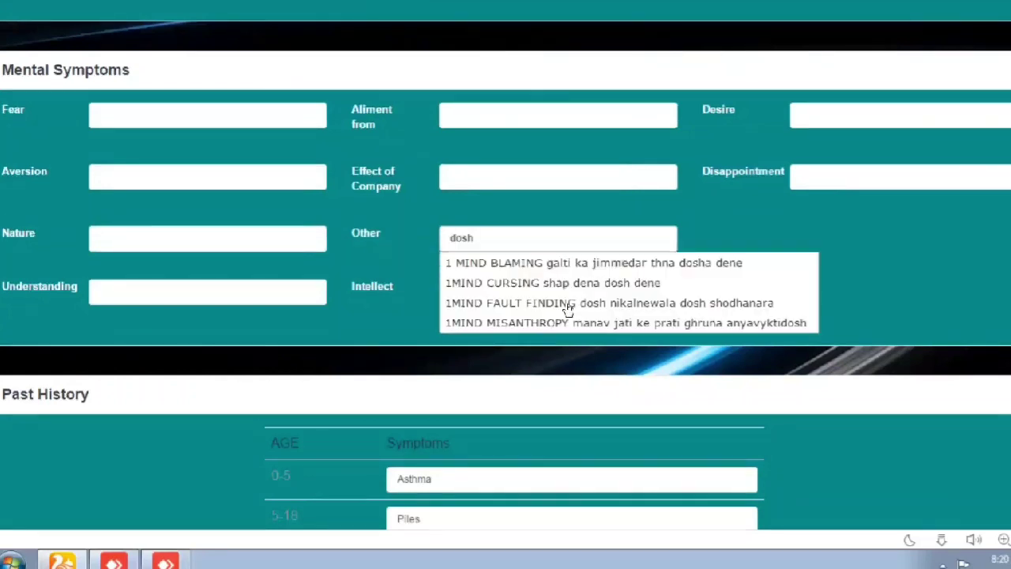
click(586, 272)
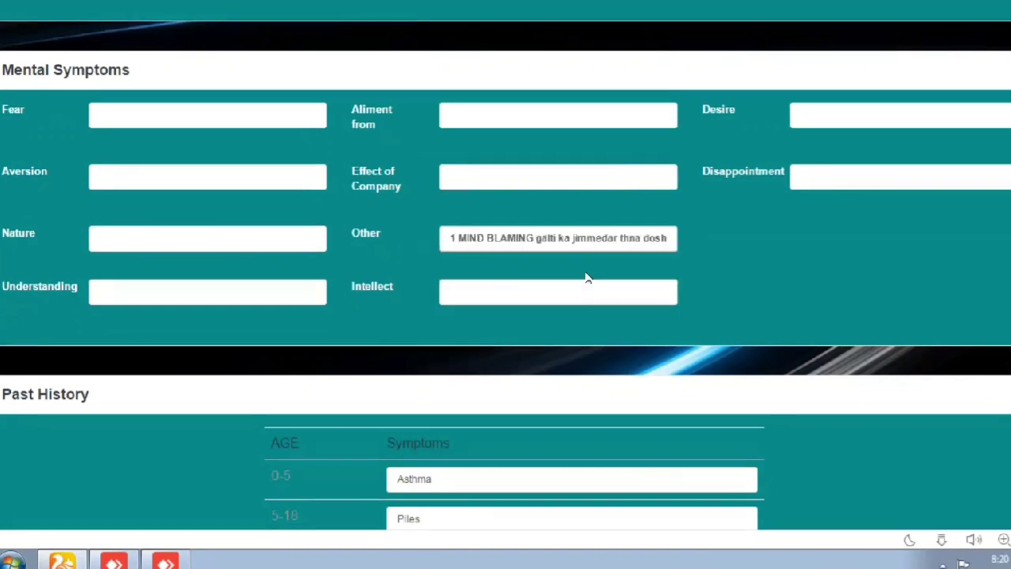
- Look up the symptom suggestions for "fear" in the Fear field and empty the field again
click(195, 110)
text(fe)
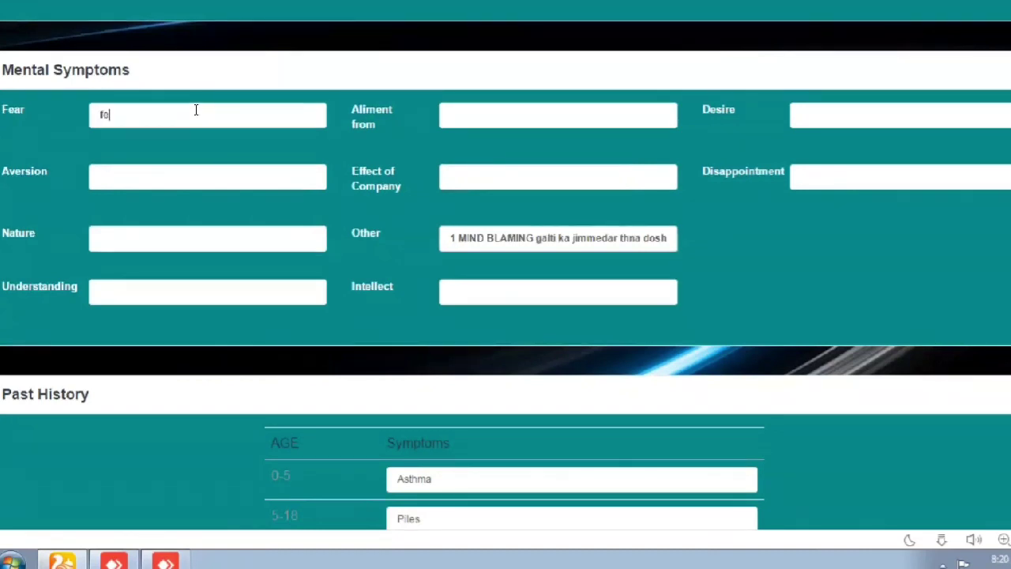
text(ar)
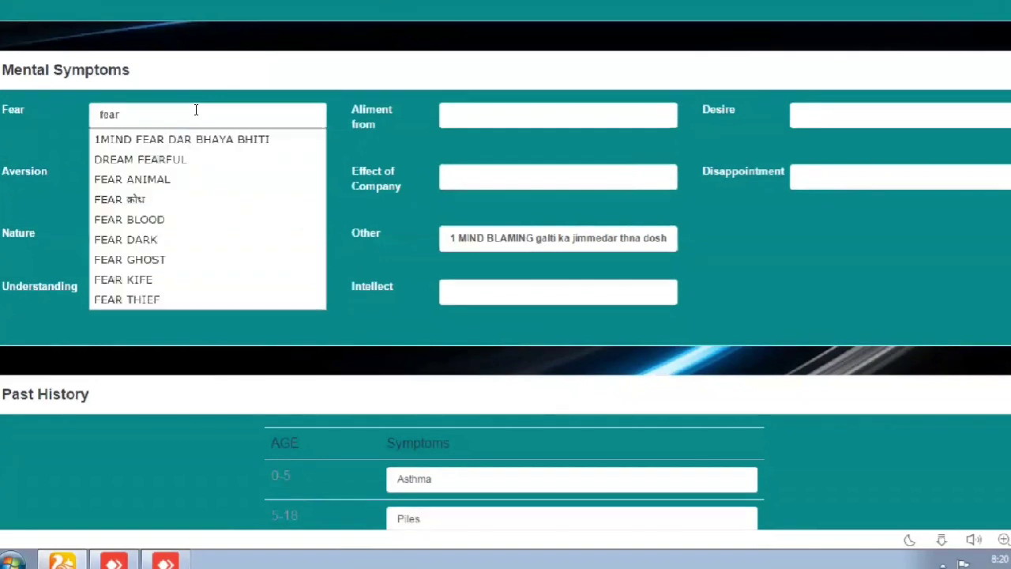
key(Escape)
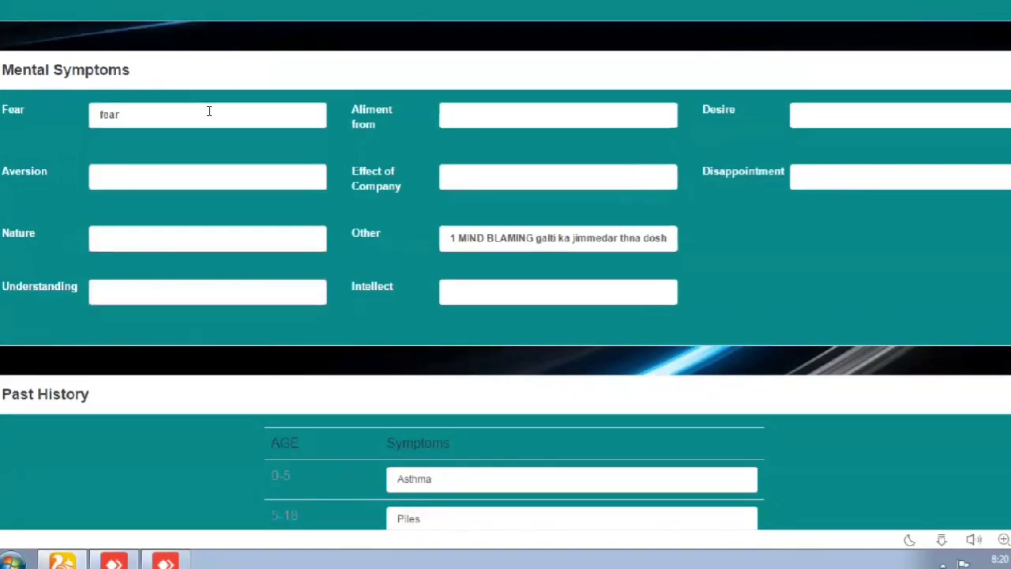
key(BackSpace)
key(BackSpace)
key(BackSpace)
key(BackSpace)
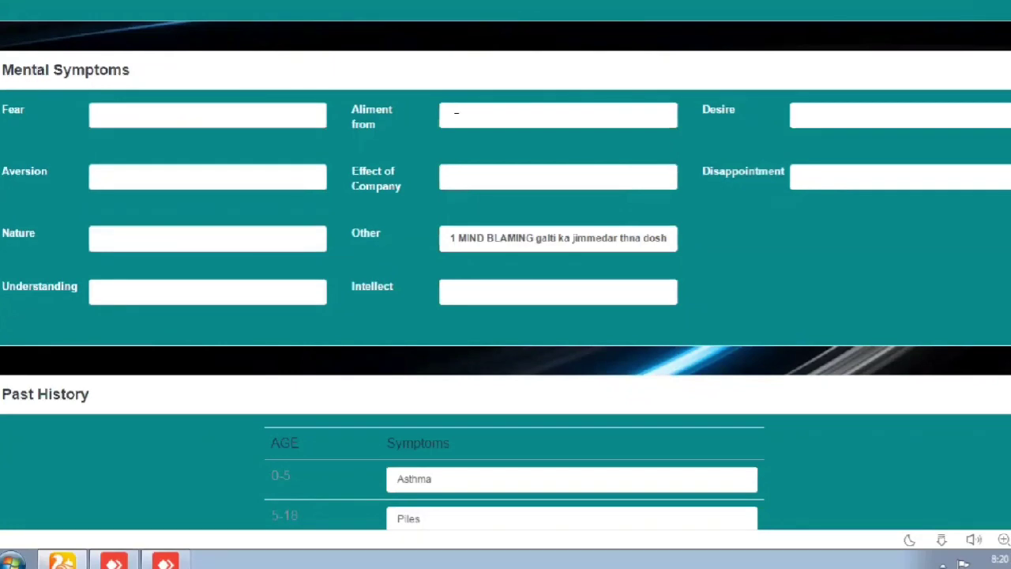
click(456, 113)
text(ai)
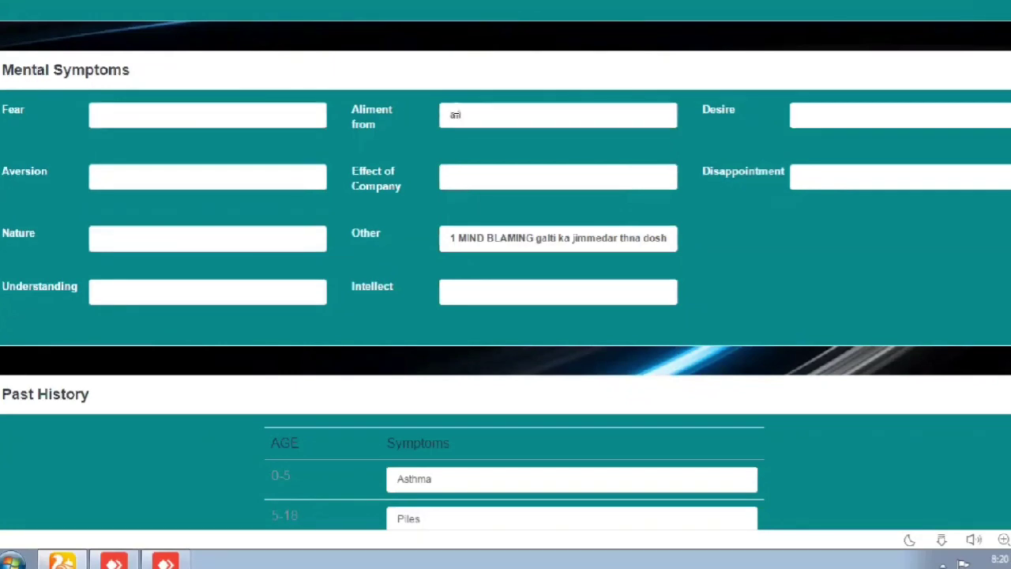
text(nime)
key(BackSpace)
key(BackSpace)
key(BackSpace)
key(BackSpace)
key(BackSpace)
- Delete the blaming symptom from the Other field
key(ctrl+shift+Right)
key(ctrl+shift+Right)
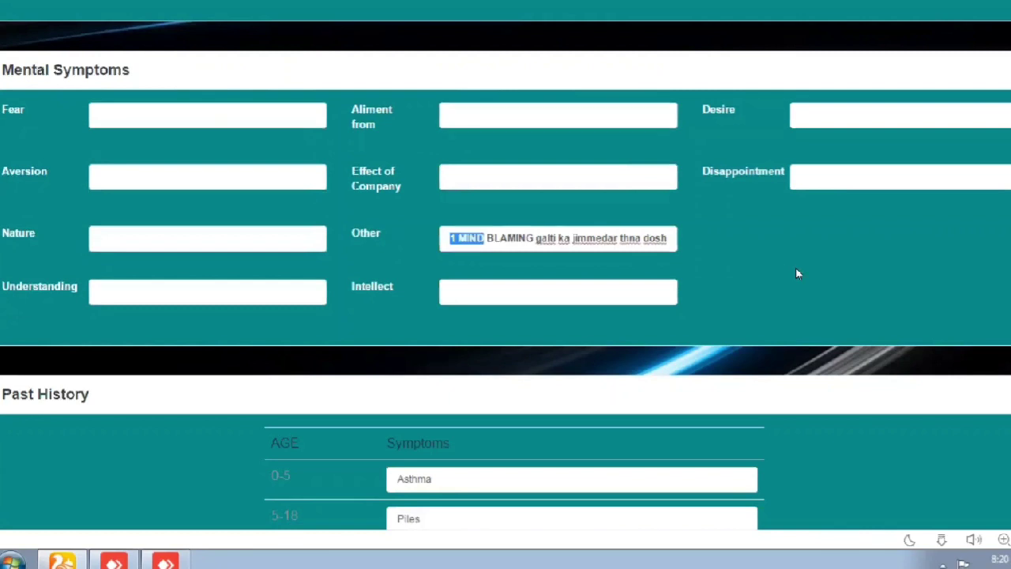
key(shift+End)
key(BackSpace)
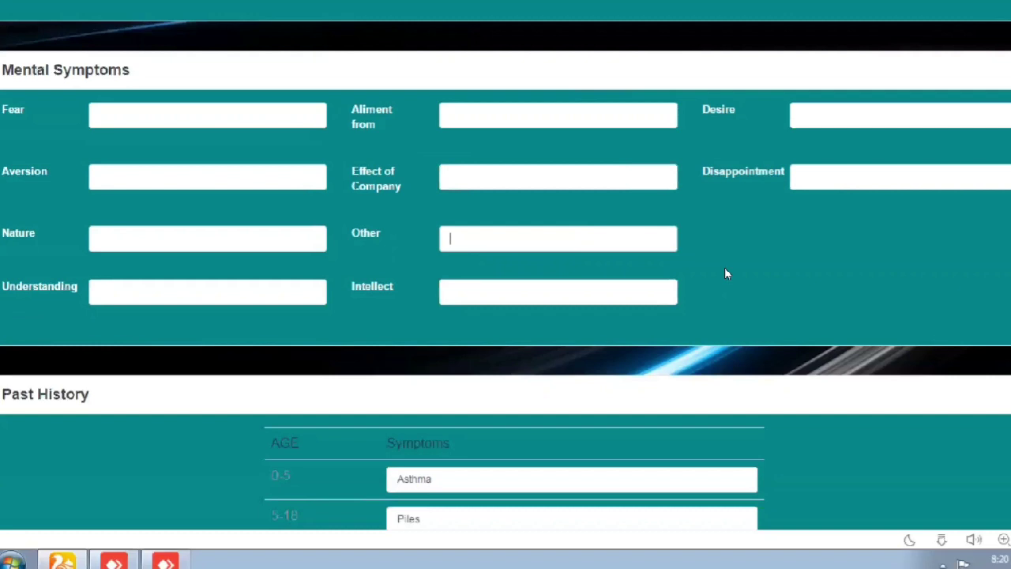
- Try to look up the wandering symptom in the Other field with the spelling "aawar"
text(awara)
key(BackSpace)
key(BackSpace)
key(BackSpace)
key(BackSpace)
text(awa)
text(r)
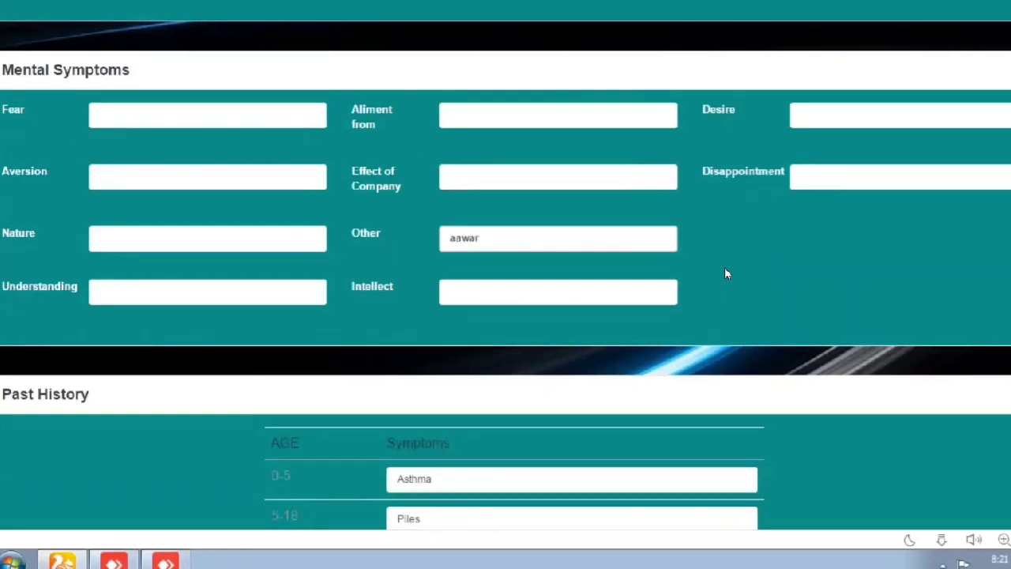
- Replace the "aawar" text in the Other field with "1MIND WANDER aavara ghumna bharkatane", found by looking up "ghum"
key(BackSpace)
key(BackSpace)
key(BackSpace)
key(BackSpace)
key(BackSpace)
text(ghum)
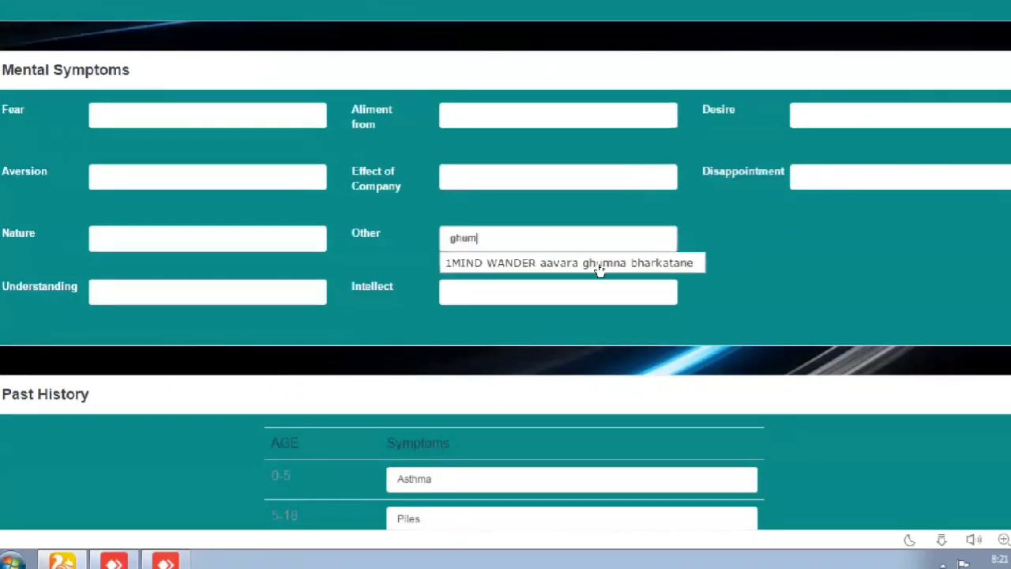
click(541, 271)
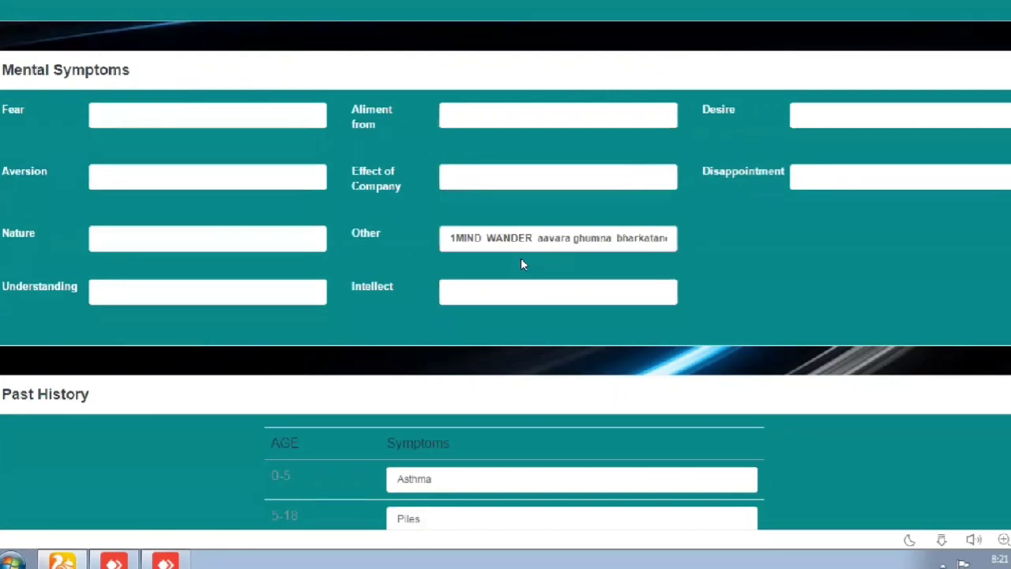
- Replace the wandering symptom in the Other field with "1MIND SNAPPISH krodh se uttar dena", found by looking up "krodh"
key(ctrl+a)
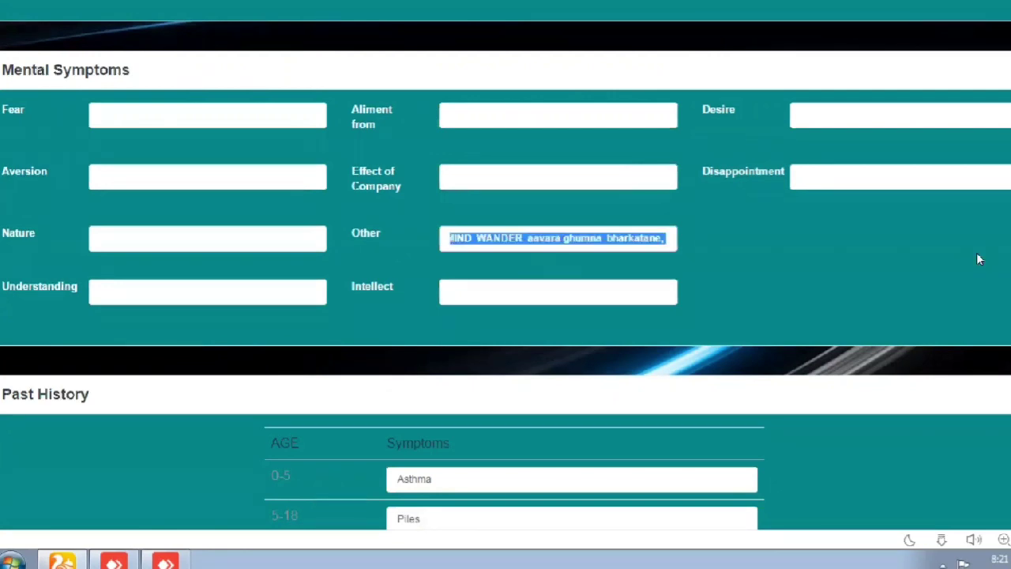
key(BackSpace)
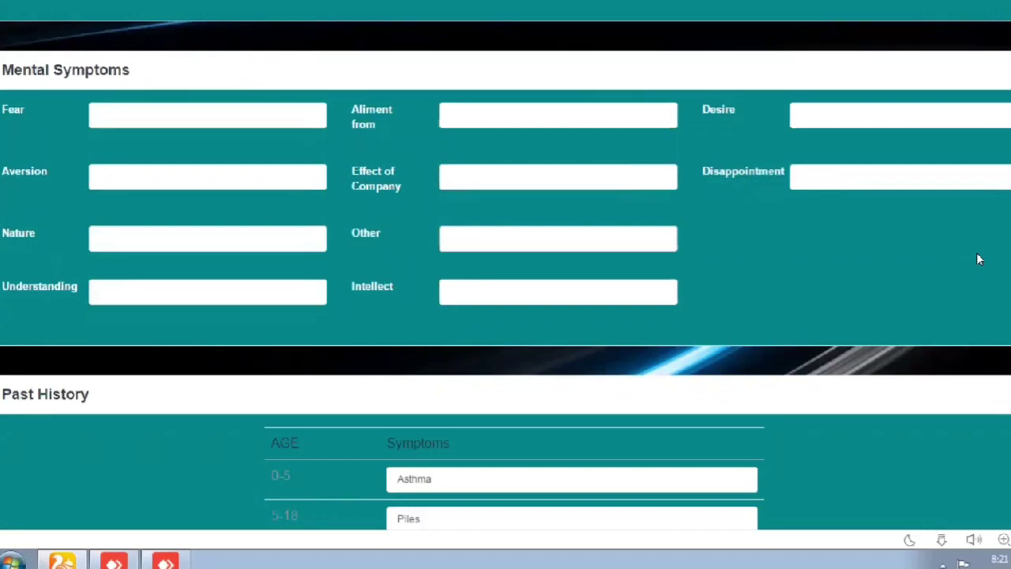
text(krodh)
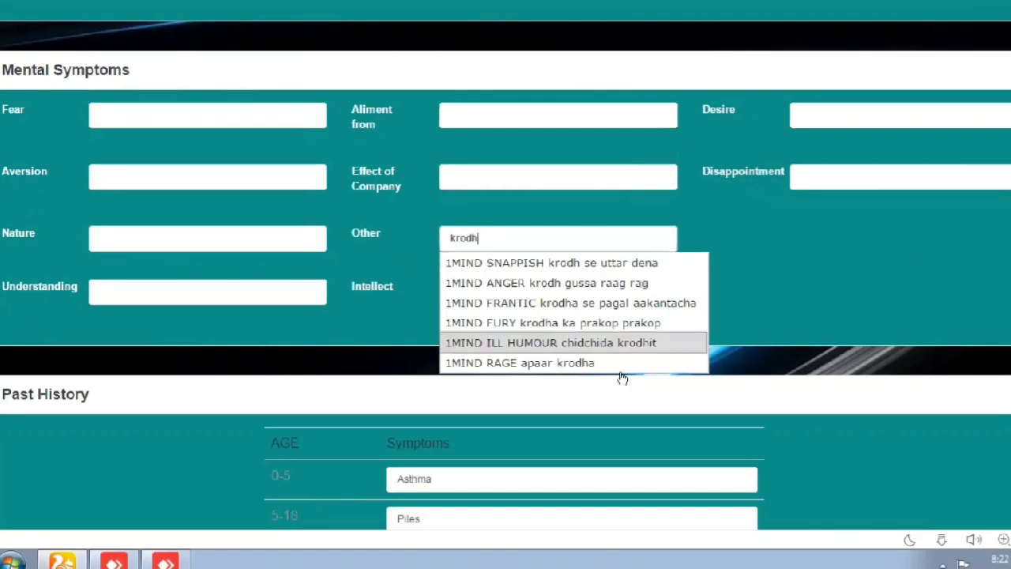
key(Down)
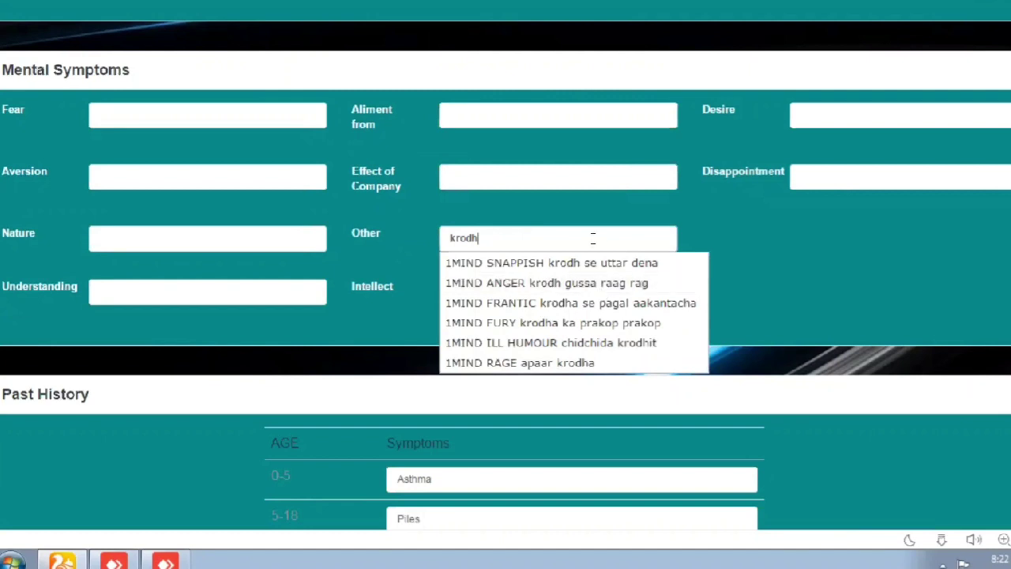
text(se)
click(595, 267)
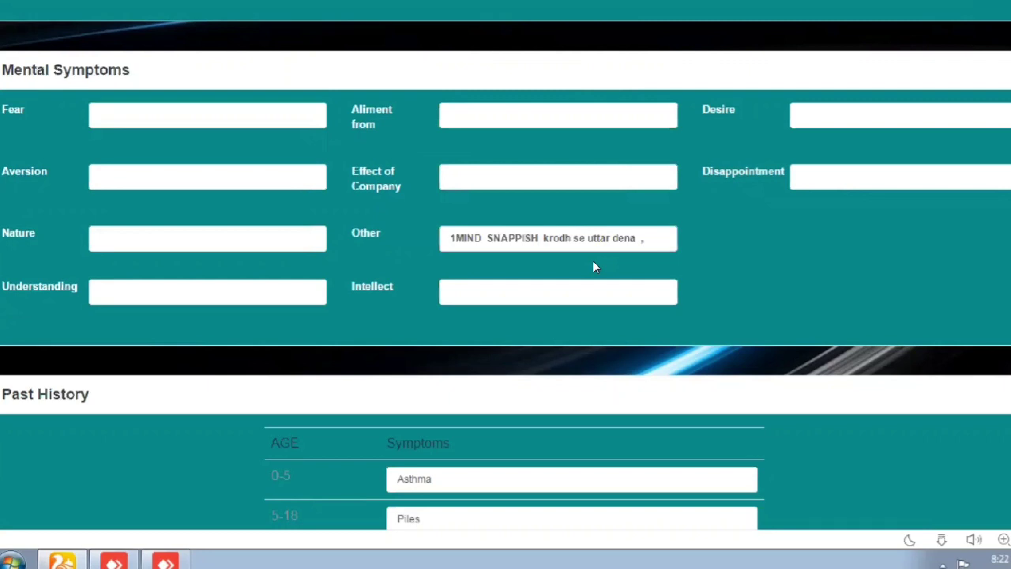
- Review the Analysis And Evaluation summary, from Present Complaints and Mental Symptoms through Personal History, and the Laboratory Diagnosis section
scroll(595, 267, down, 10)
scroll(594, 266, up, 10)
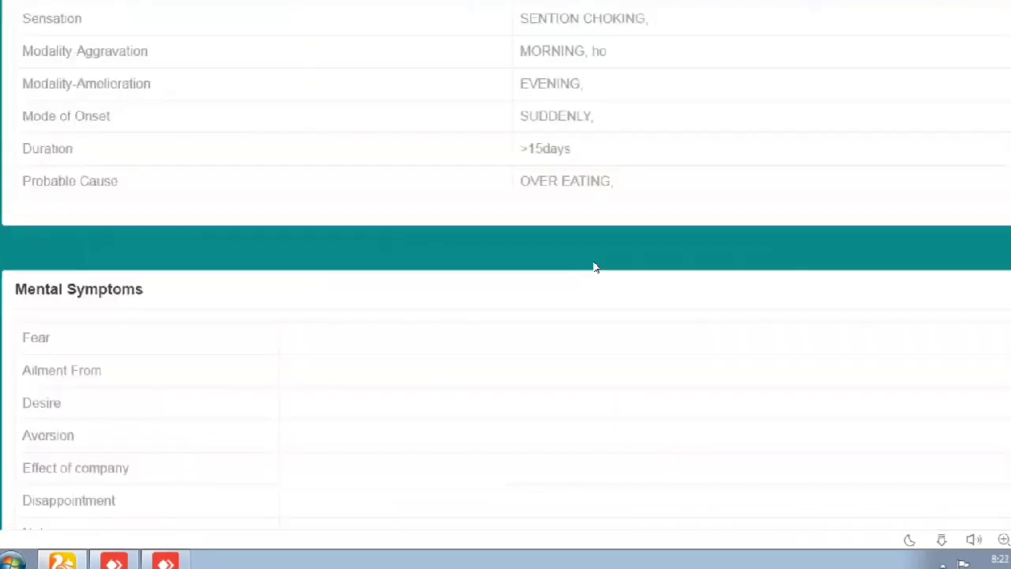
scroll(594, 266, down, 13)
scroll(146, 252, down, 3)
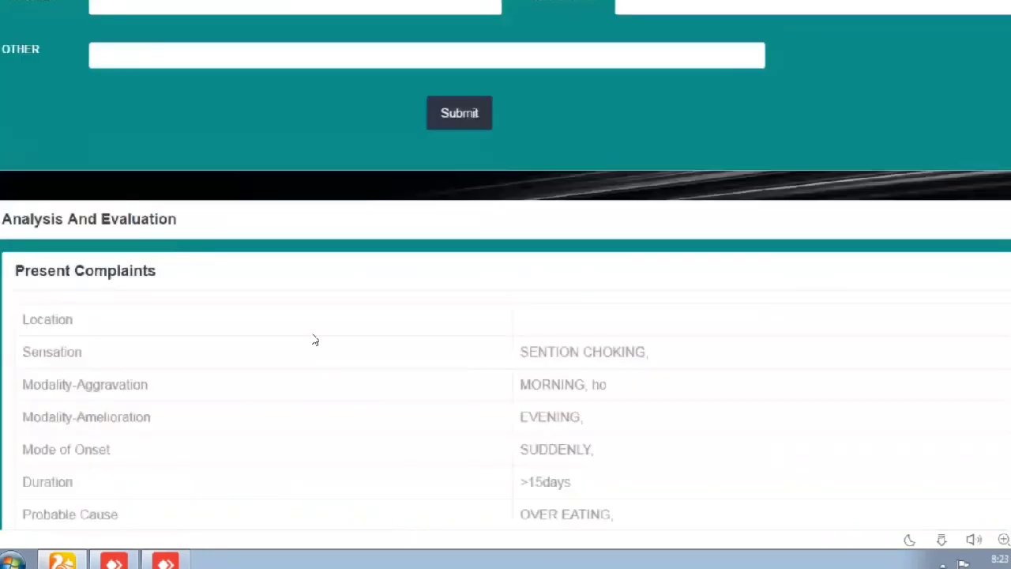
scroll(577, 371, down, 5)
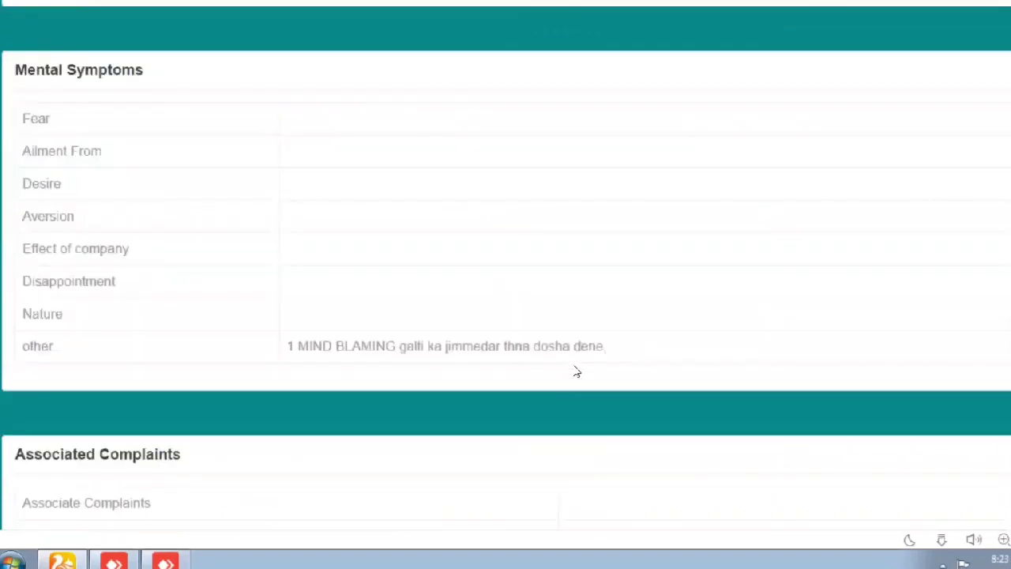
scroll(577, 372, down, 5)
scroll(576, 372, down, 5)
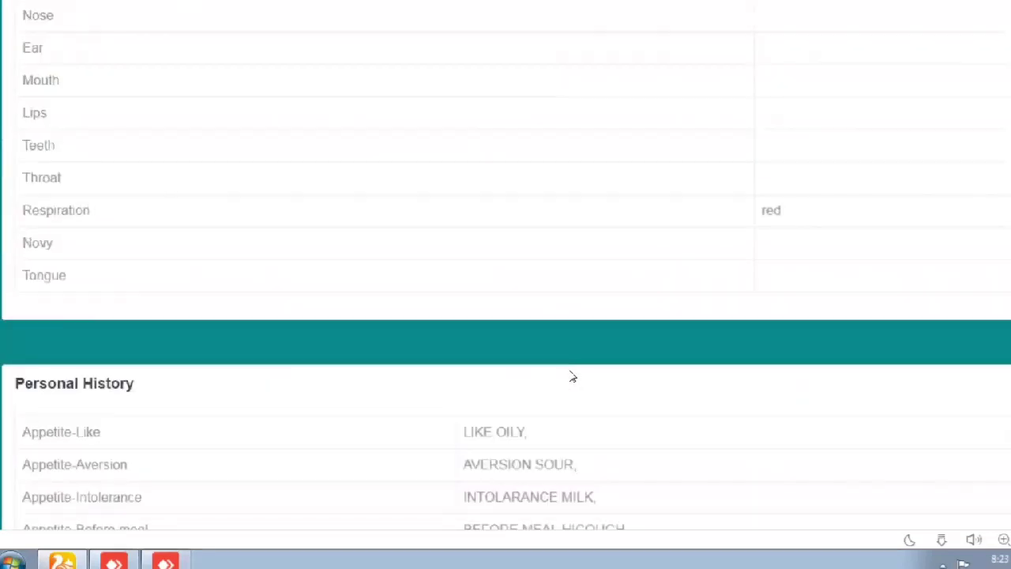
scroll(573, 377, down, 5)
scroll(571, 376, down, 5)
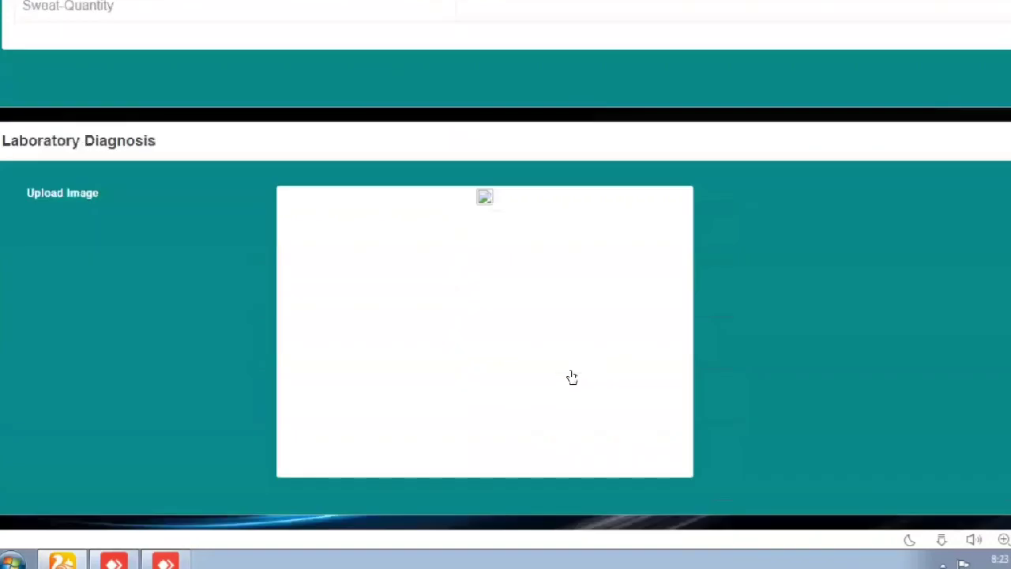
scroll(571, 378, up, 3)
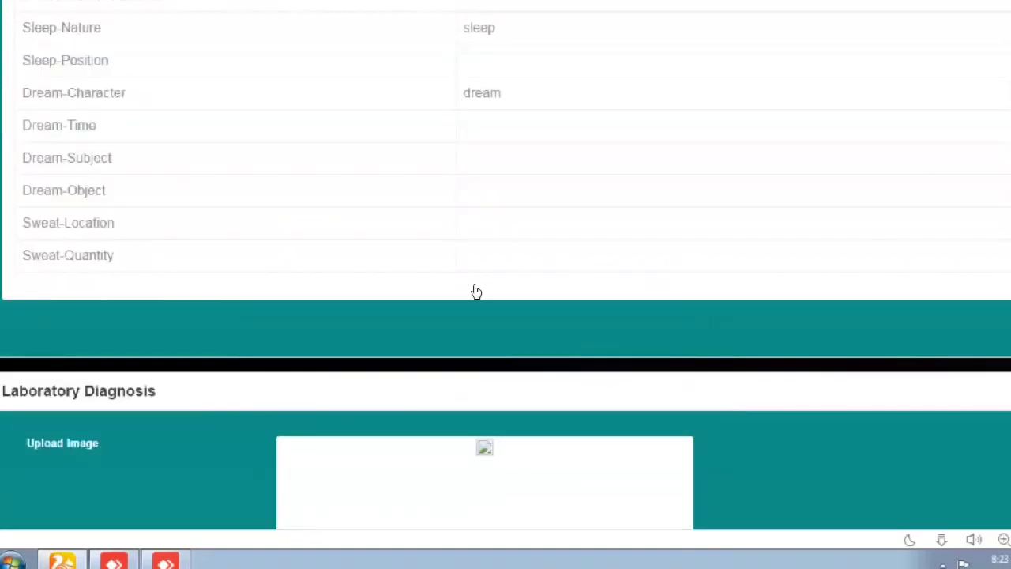
scroll(487, 368, down, 3)
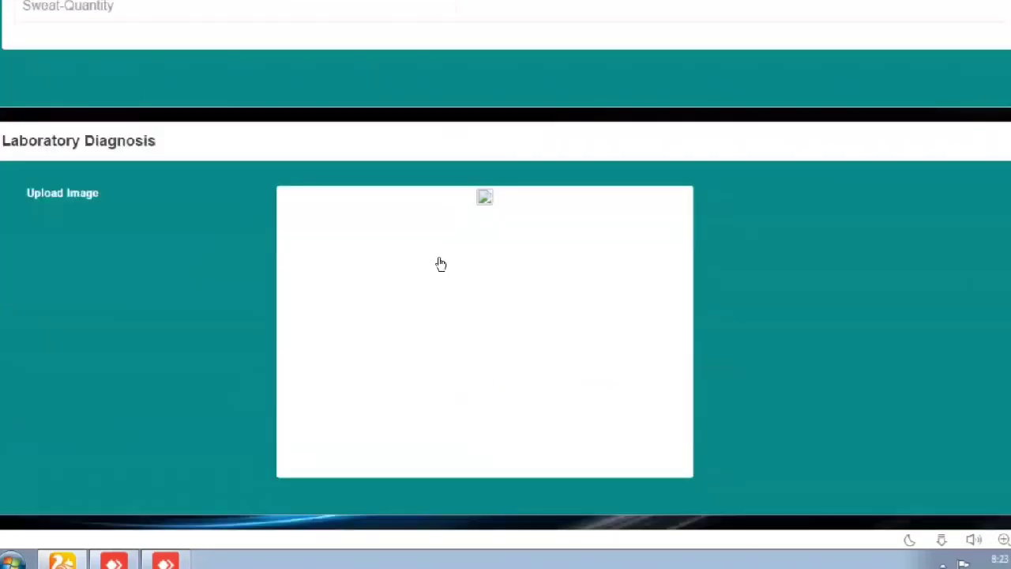
scroll(441, 263, up, 10)
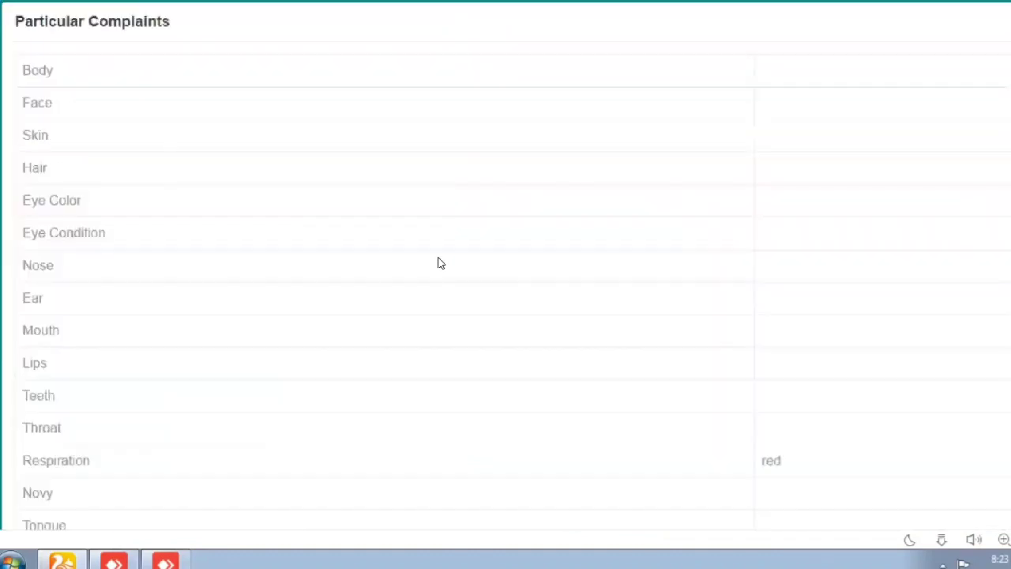